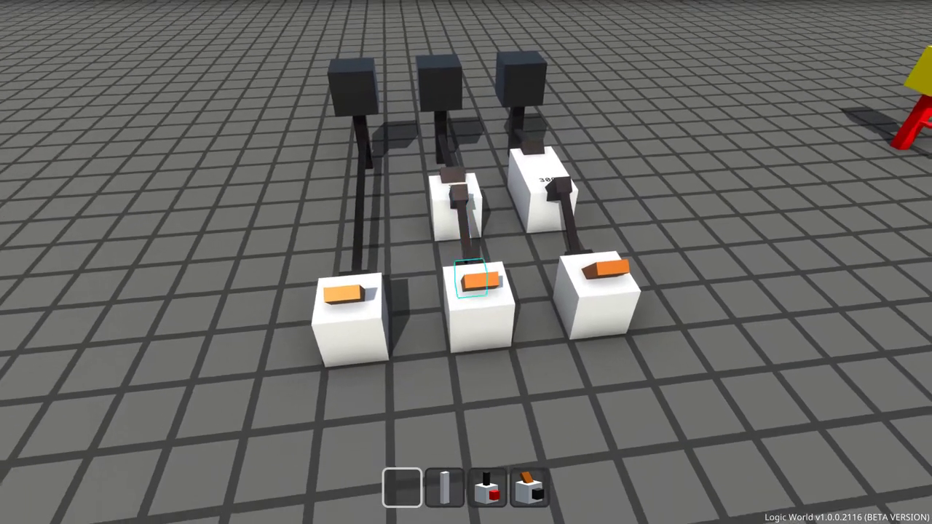
Toggle the middle switch on and off, then switch on the right circuit to light its display yellow
left_click(466, 262)
left_click(465, 262)
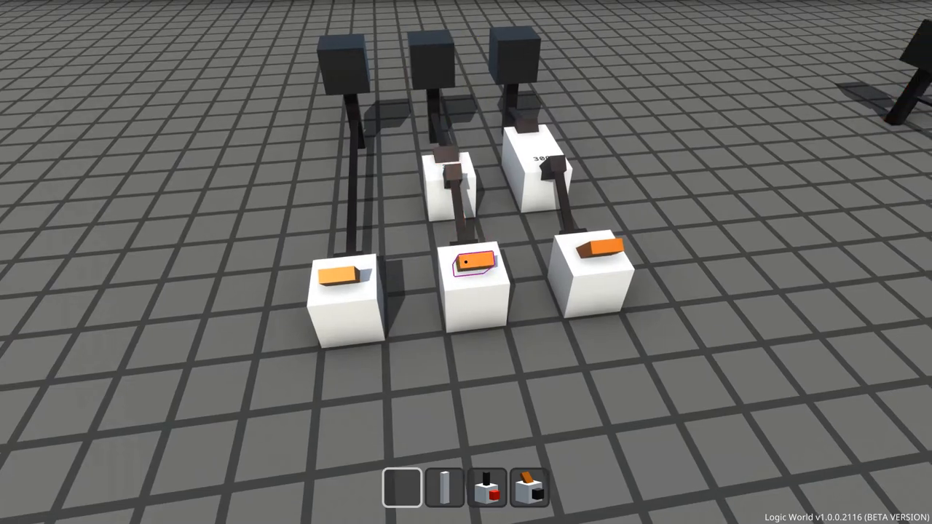
left_click(466, 262)
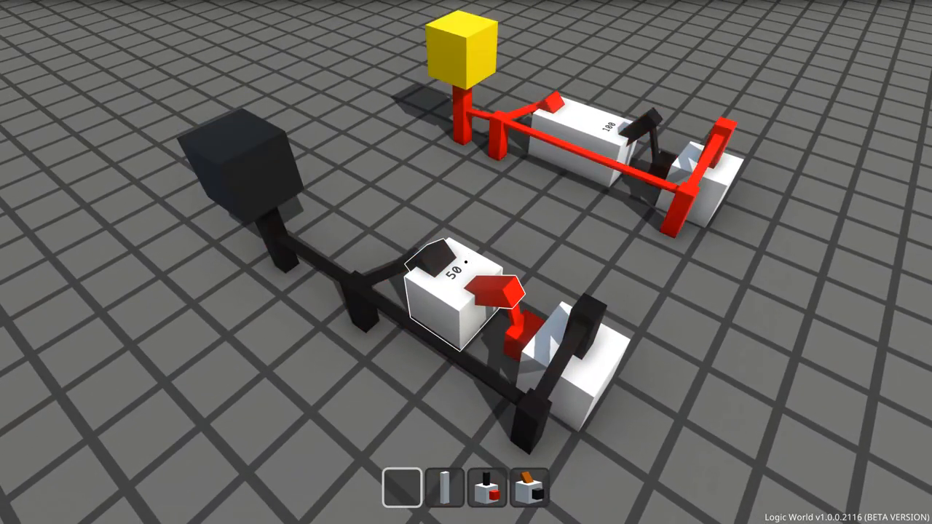
Set the lower clock's Delayer slider to 9 so the block reads 90, then dismiss its settings
key("x")
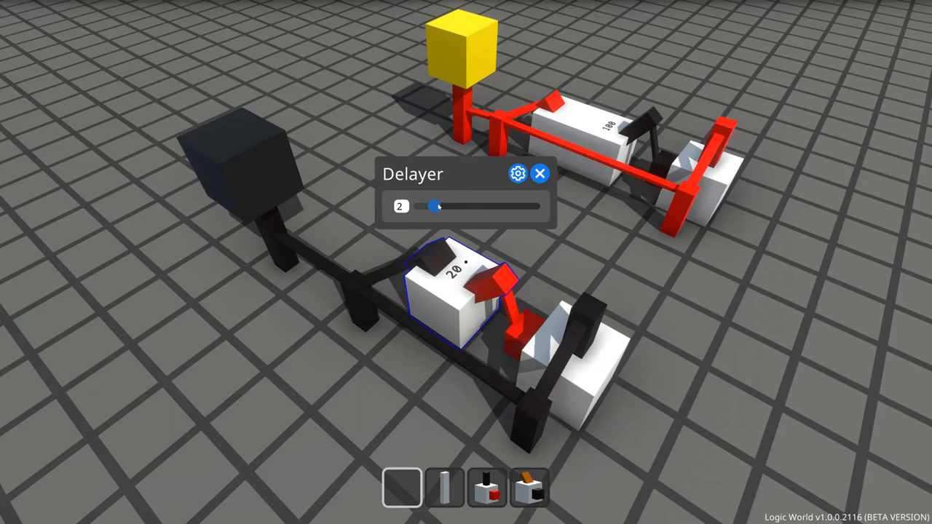
left_click_drag(432, 208, 421, 208)
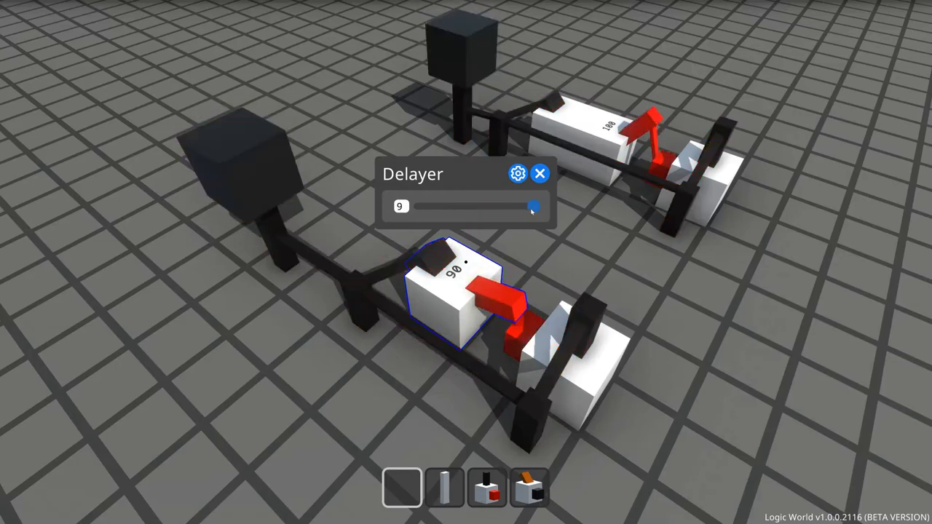
left_click(540, 173)
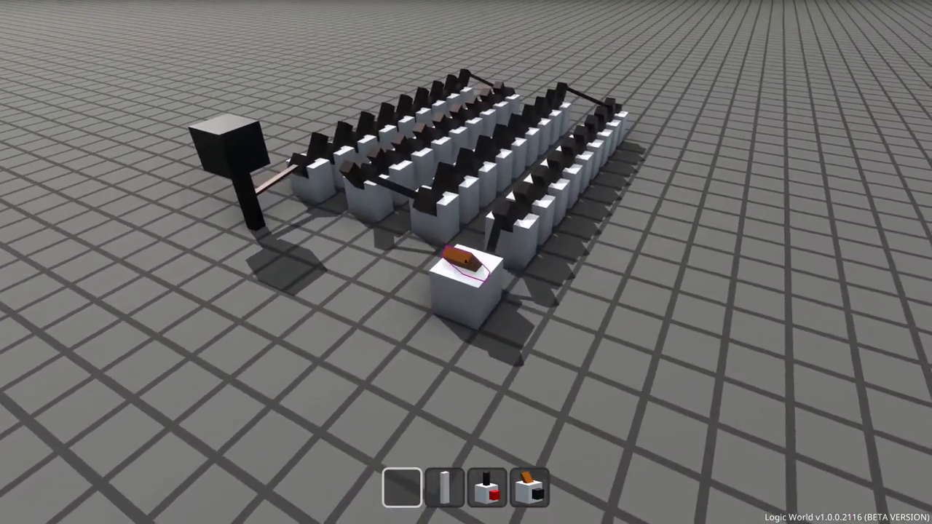
Pulse the one-tick delayer chain's input switch, then leave it on so the signal runs to the display
left_click(463, 264)
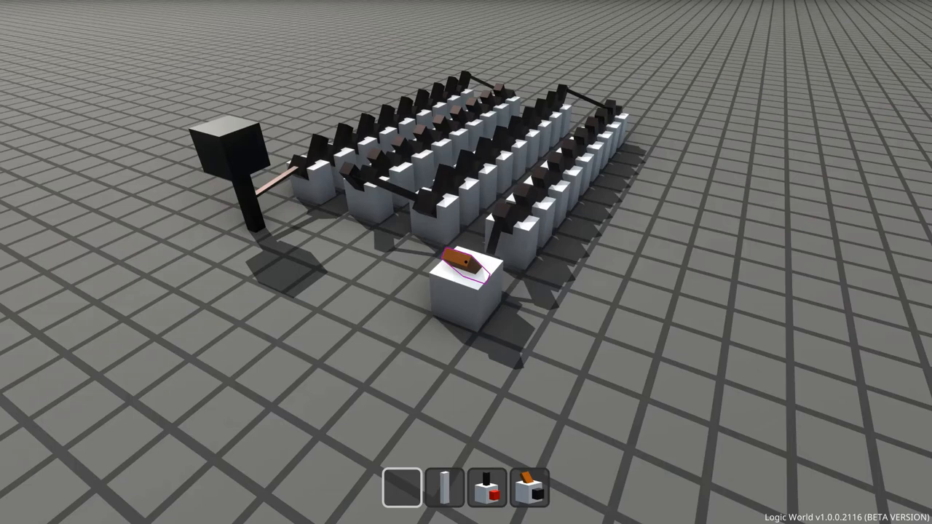
left_click(463, 263)
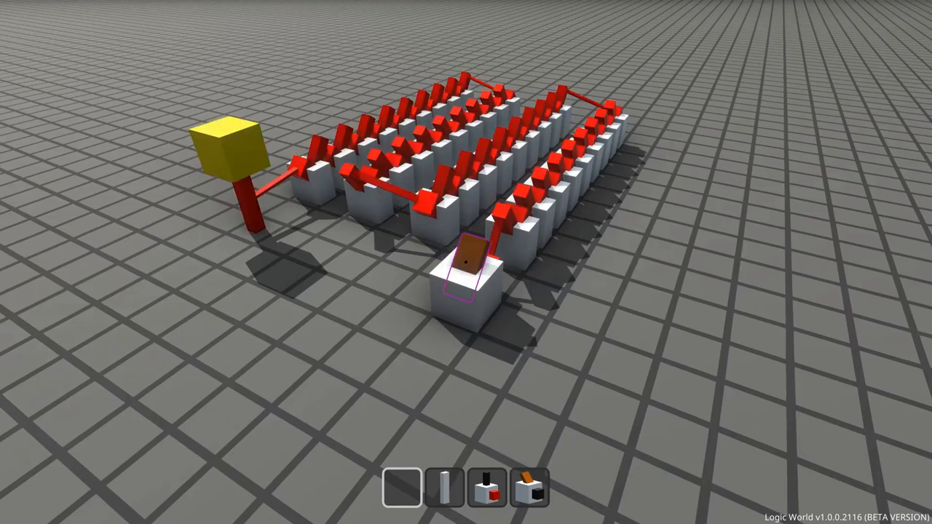